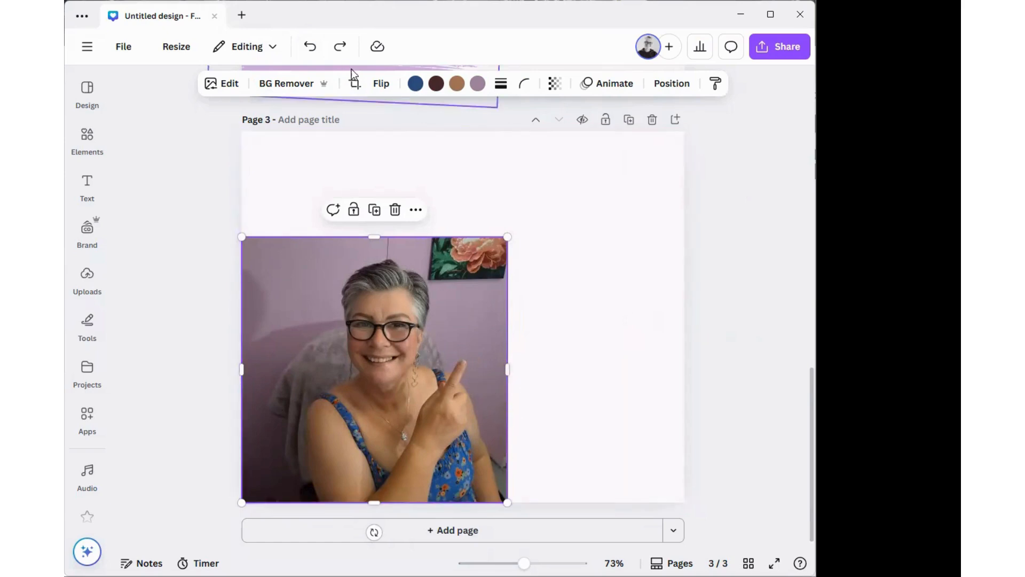
Remove the background from the portrait photo on page 3 and shift the cutout up and over to the page's left edge
left_click(299, 84)
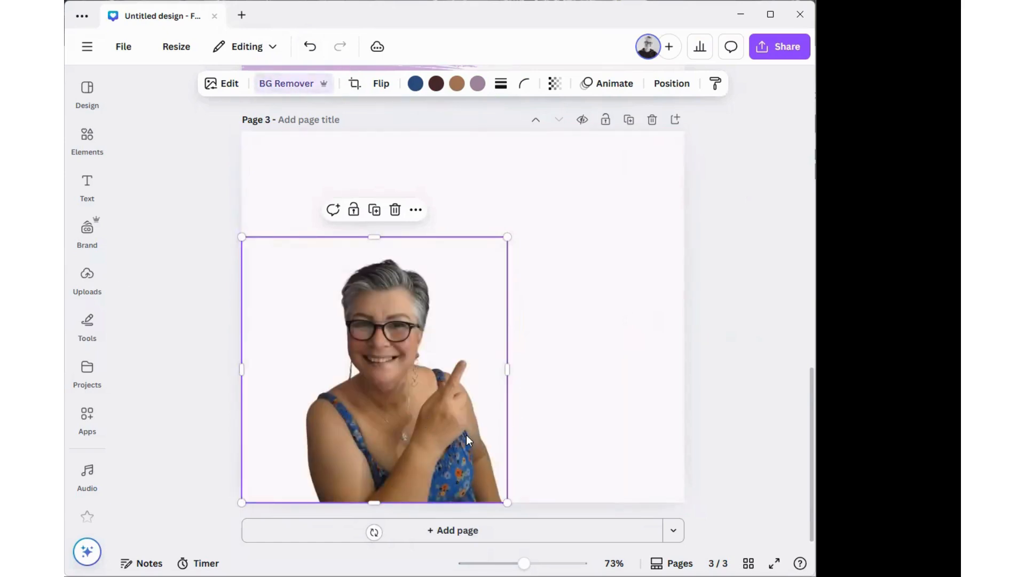
left_click_drag(462, 425, 460, 361)
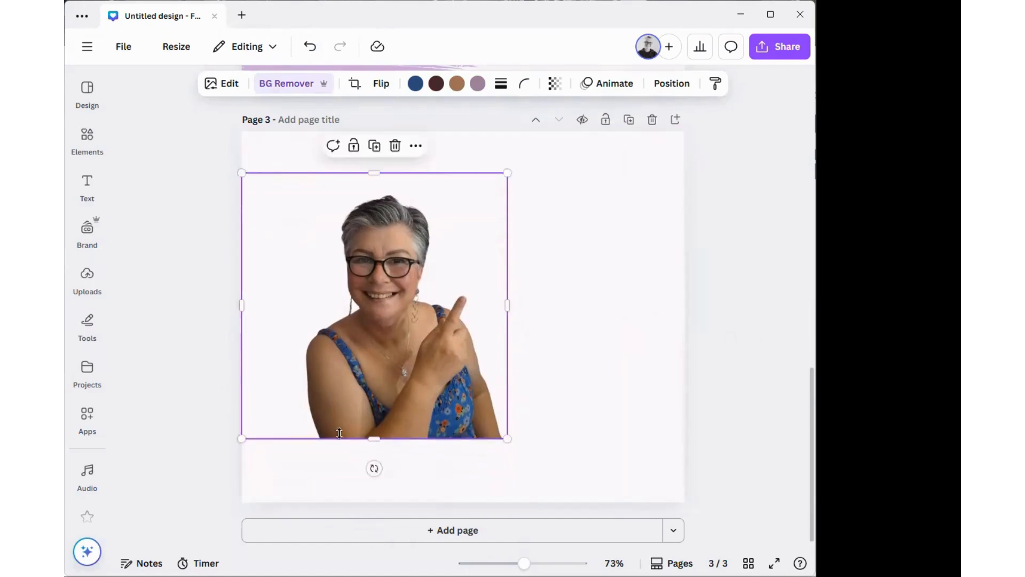
left_click(447, 486)
left_click(434, 395)
left_click_drag(434, 395, 378, 418)
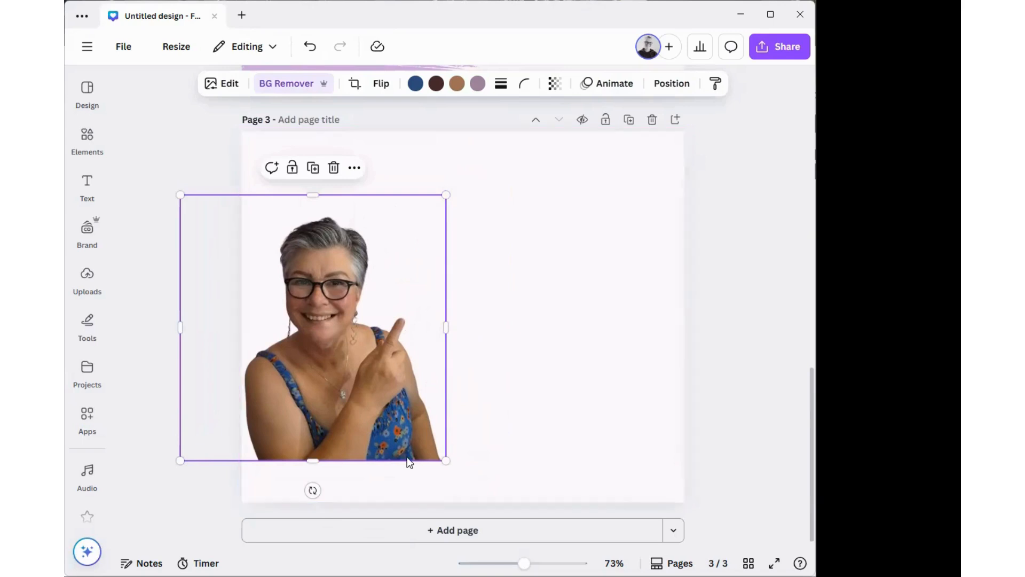
left_click(358, 483)
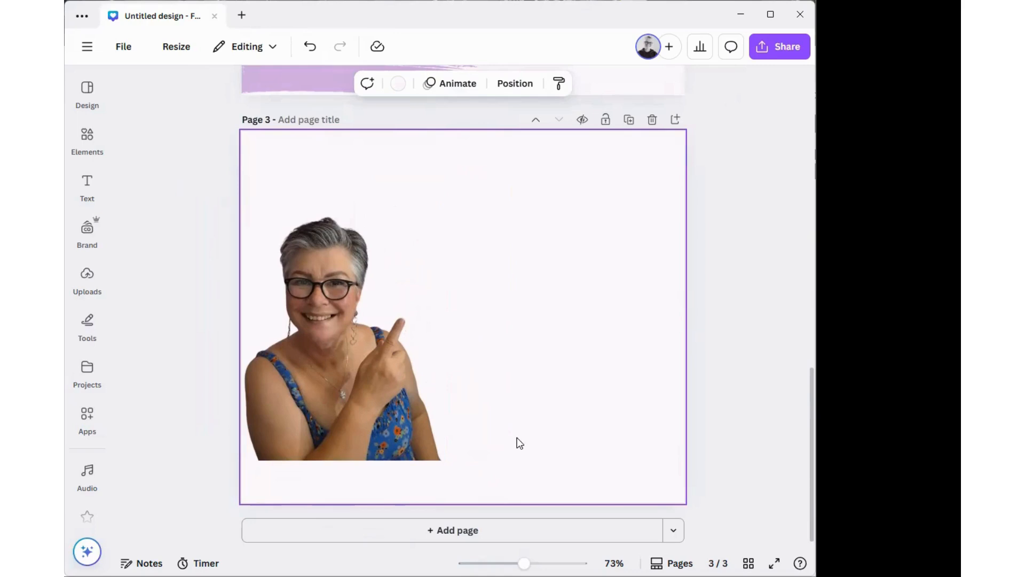
On page 2, move the portrait cutout and purple brush stroke together further into the page, and nudge the brush stroke slightly beyond the portrait
scroll(473, 443, "up", 7)
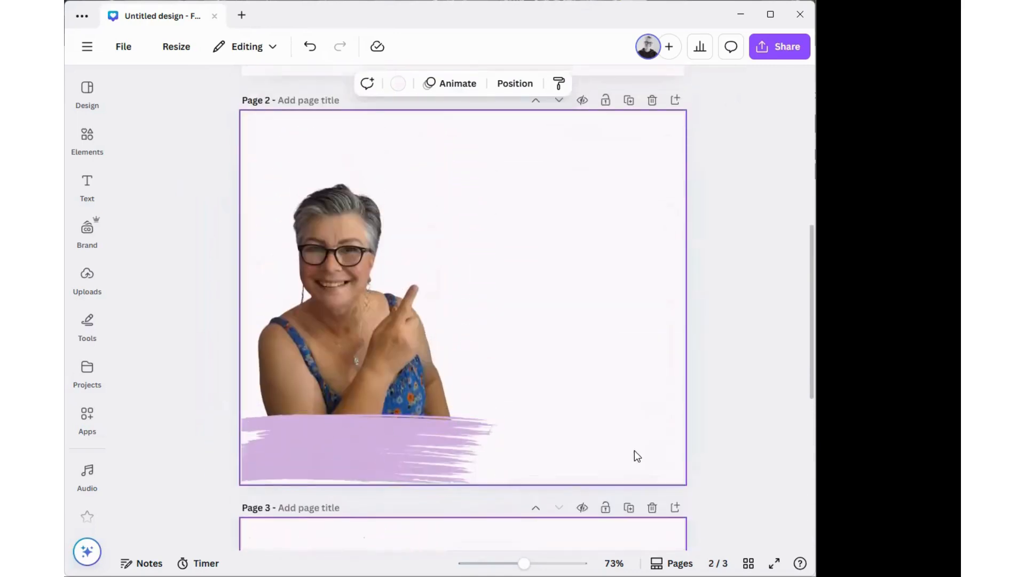
mouse_move(223, 352)
left_mouse_down()
mouse_move(370, 460)
mouse_move(447, 451)
left_mouse_up()
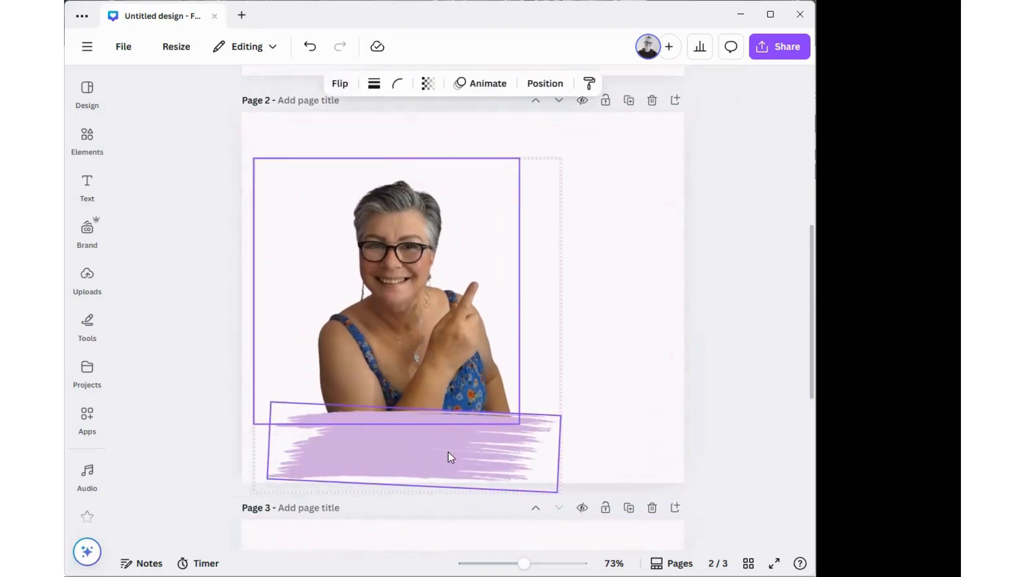
left_click(663, 442)
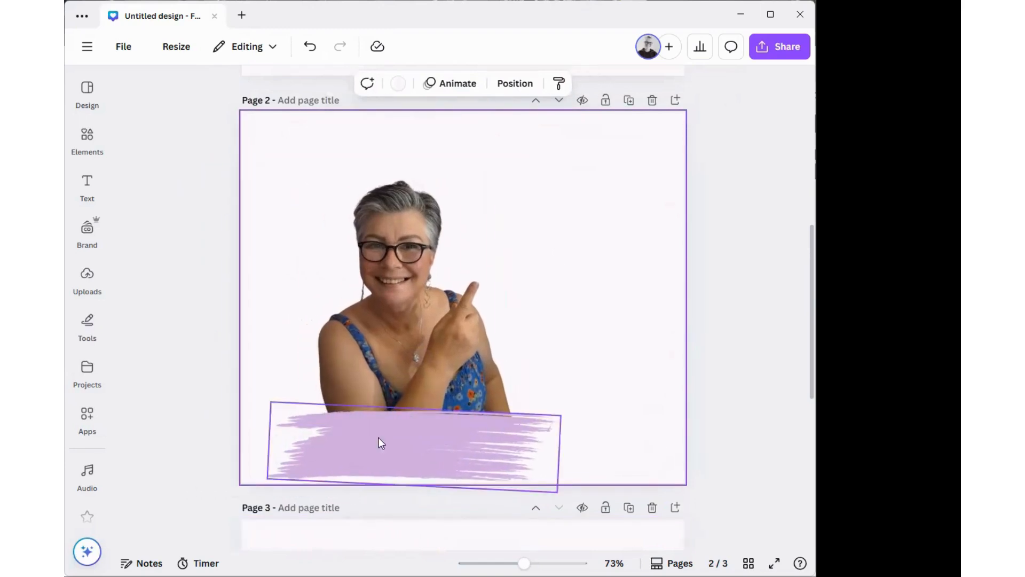
mouse_move(379, 439)
left_mouse_down()
mouse_move(450, 559)
mouse_move(400, 428)
mouse_move(392, 434)
left_mouse_up()
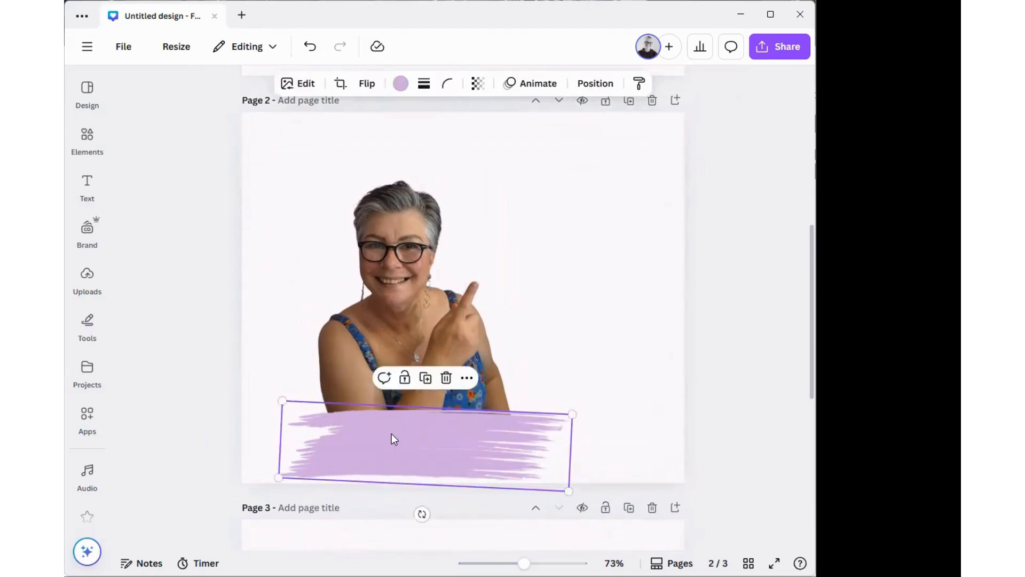
left_click(219, 380)
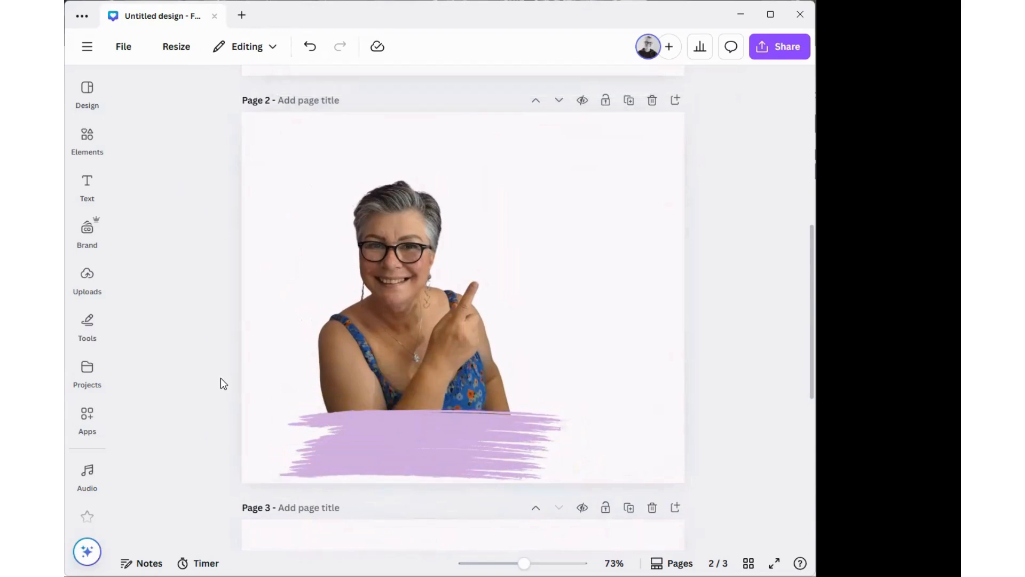
Examine the instant-photo frame on page 1 and the pieces of tape on its corners
scroll(220, 377, "up", 6)
scroll(588, 374, "up", 2)
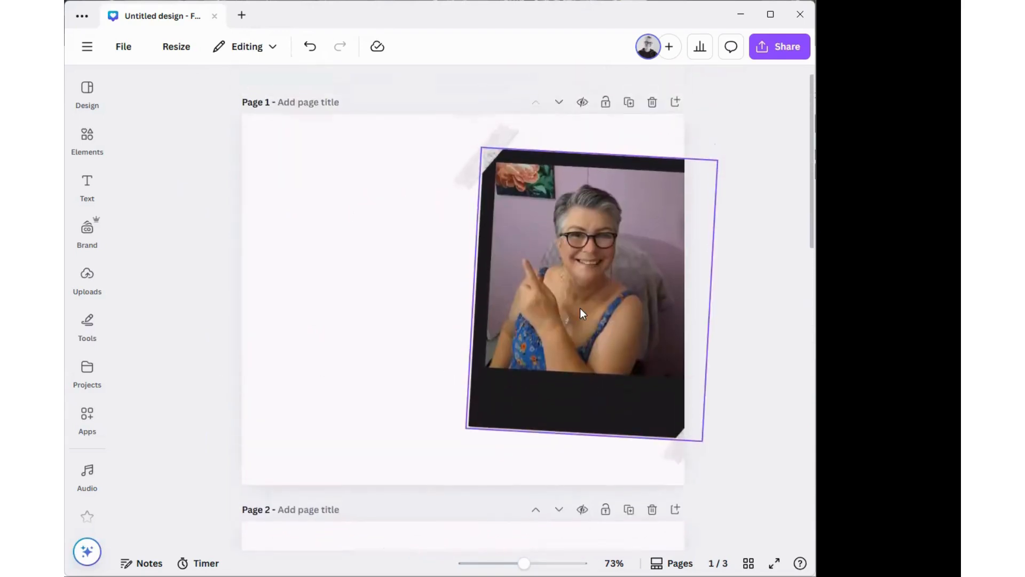
left_click(674, 457)
left_click(460, 178)
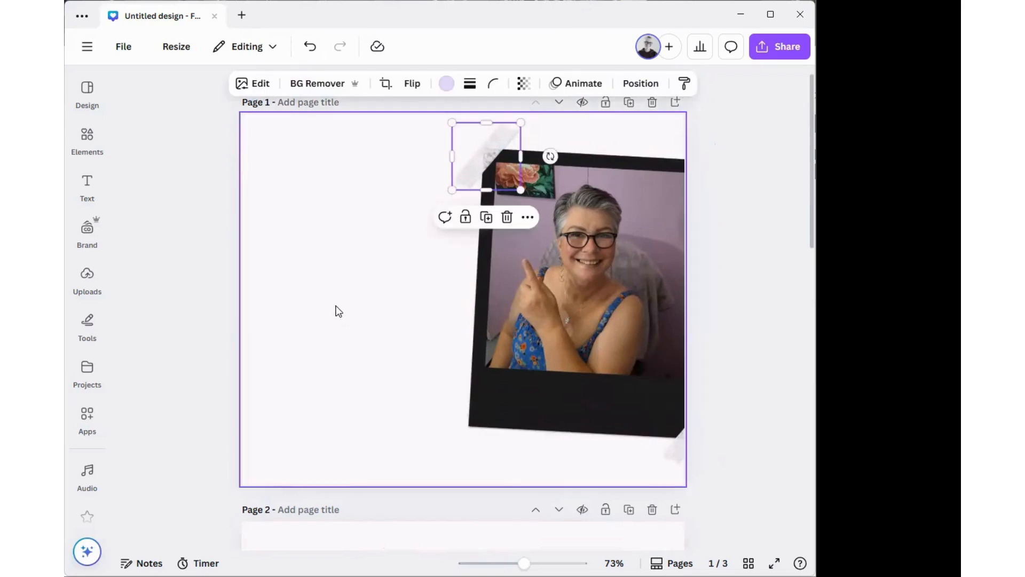
left_click(716, 335)
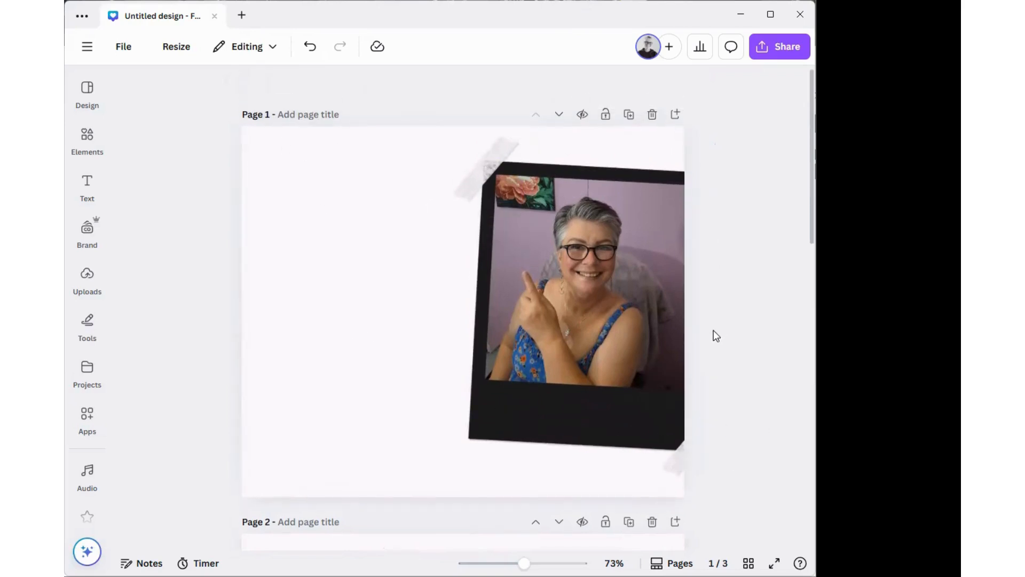
scroll(716, 336, "down", 14)
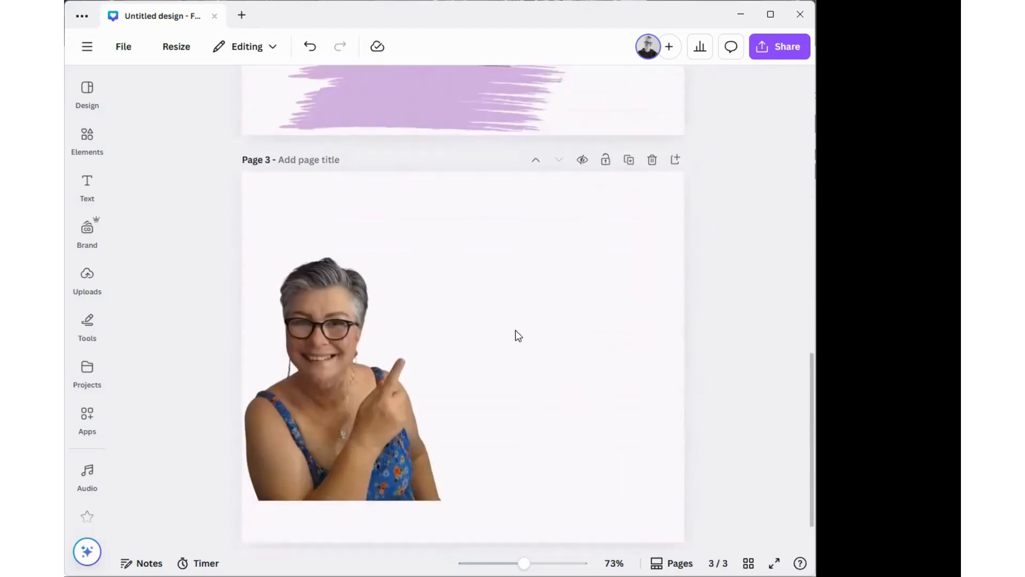
Undo the element moves on pages 2 and 3 and the background removal on the page 3 photo
left_click(315, 323)
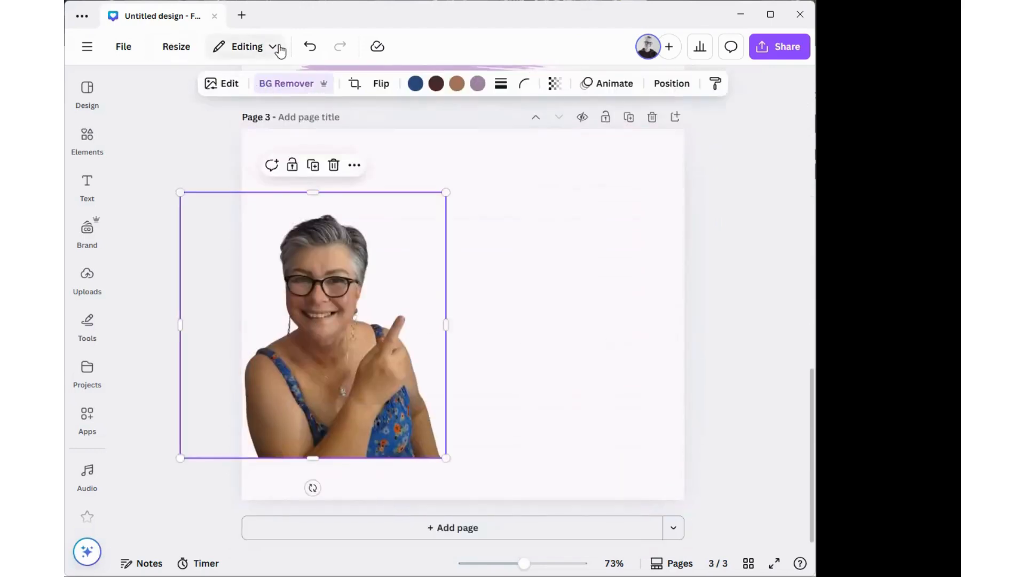
left_click(306, 47)
left_click(307, 47)
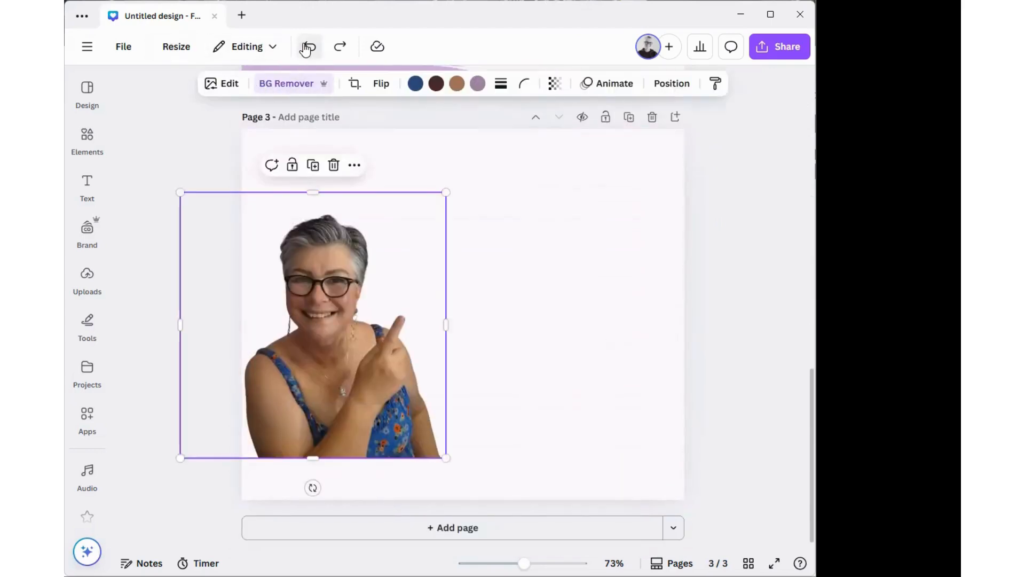
left_click(306, 47)
left_click(306, 47)
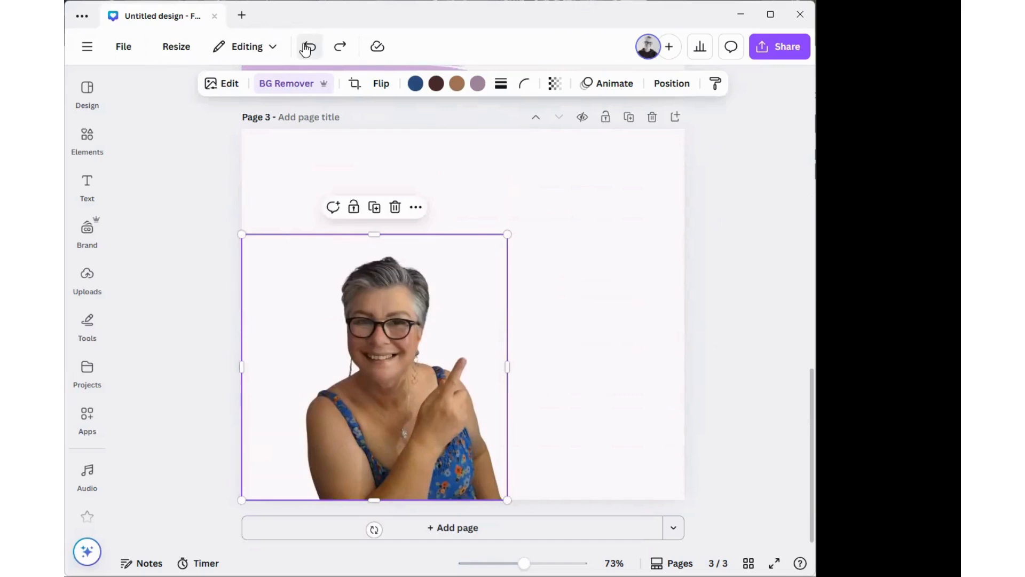
left_click(307, 47)
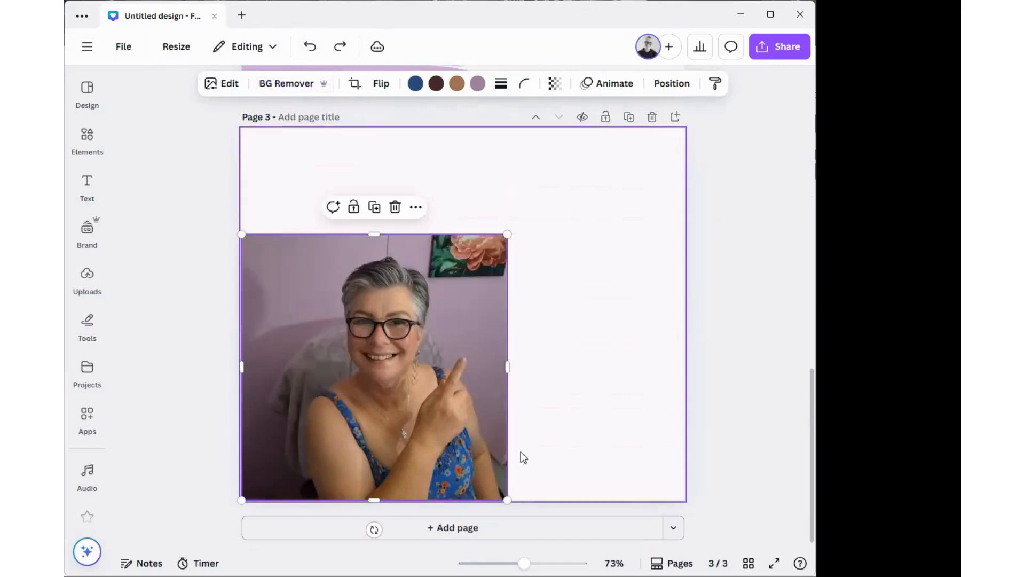
Search the elements for "blurred" graphics and place the black blurred bar across the top edge of the page 3 photo
left_click(93, 280)
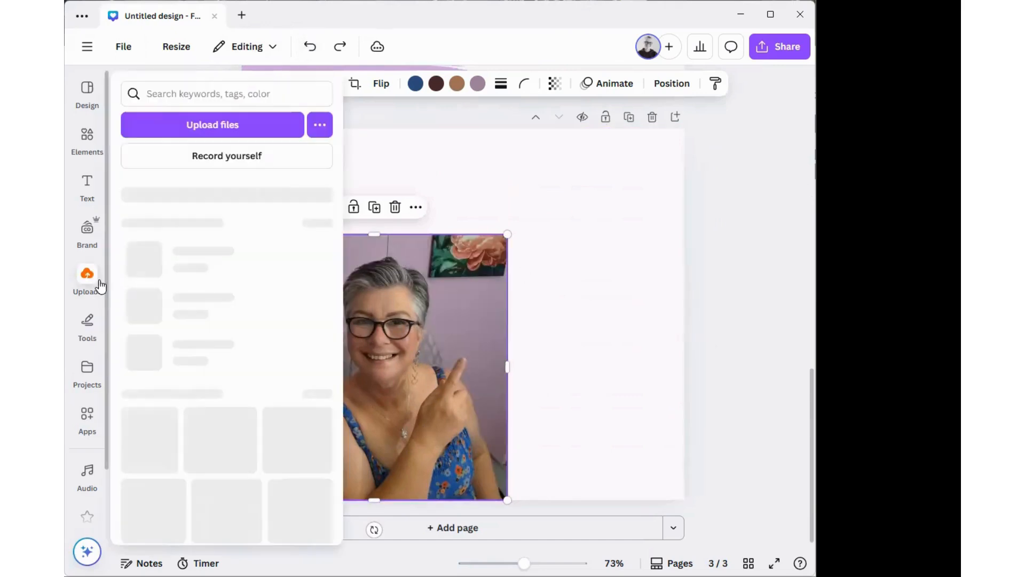
left_click(86, 143)
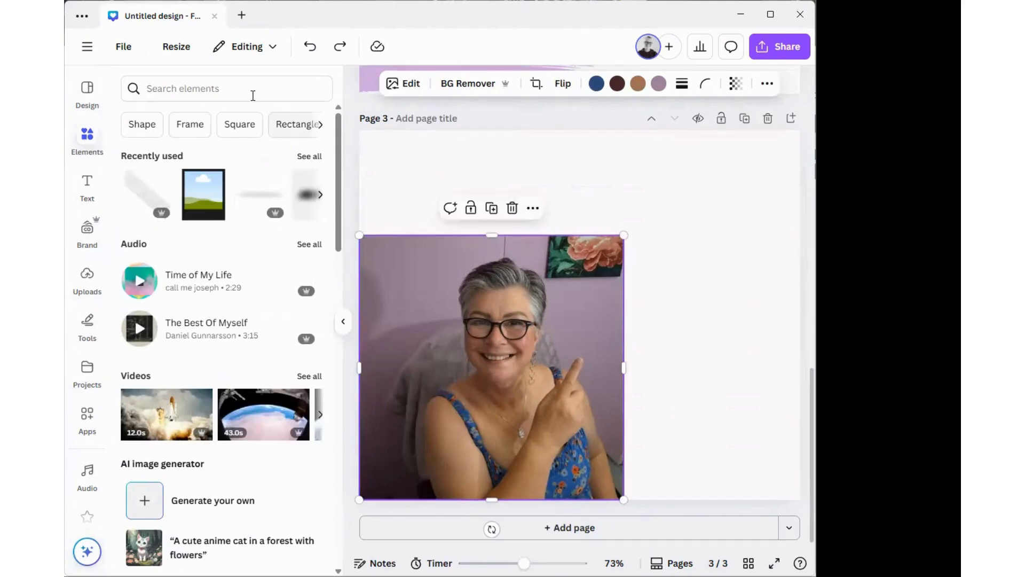
left_click(210, 89)
type("blurrr")
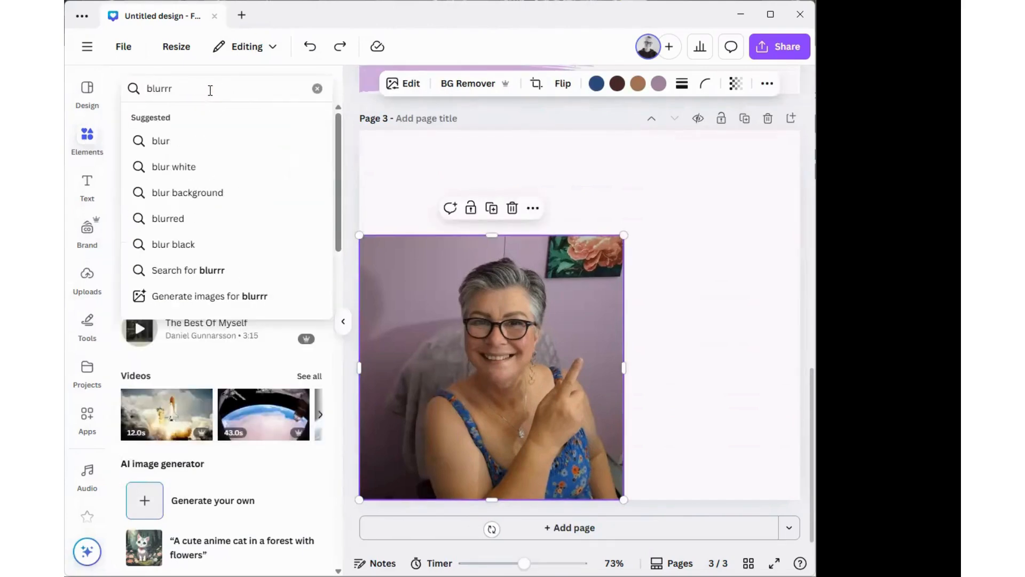
key("BackSpace")
type("ed")
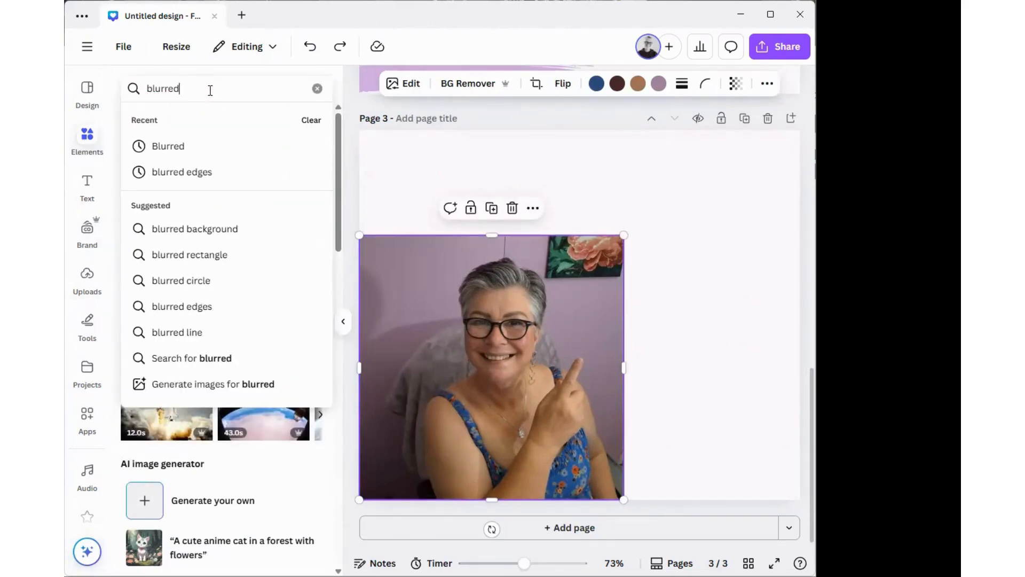
key("Return")
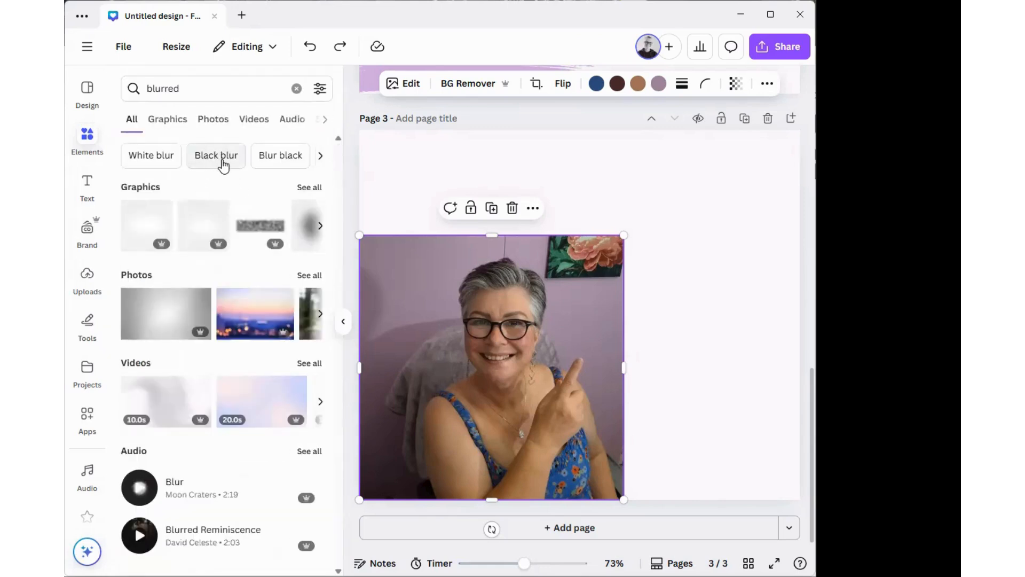
left_click(302, 188)
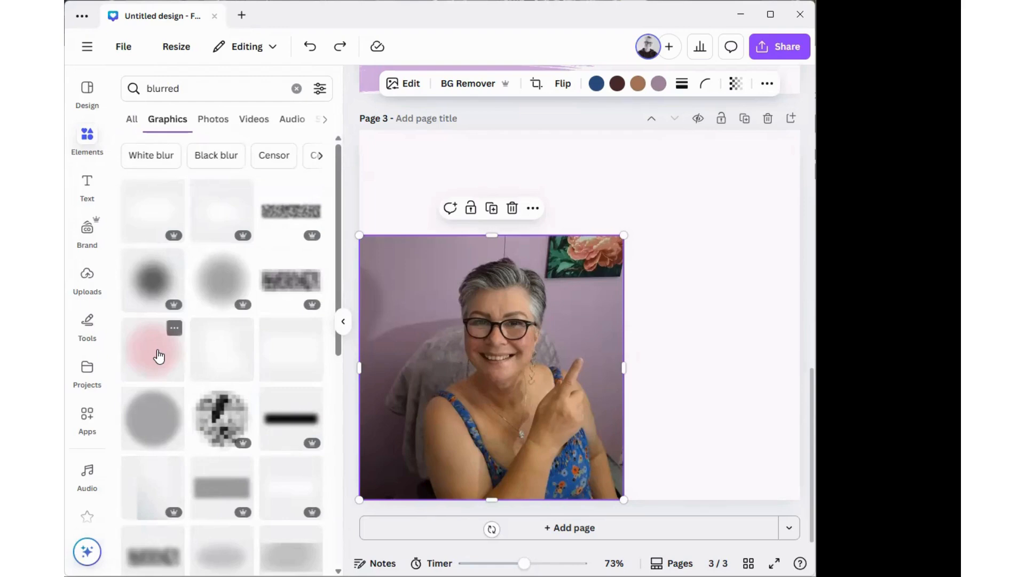
left_click(291, 419)
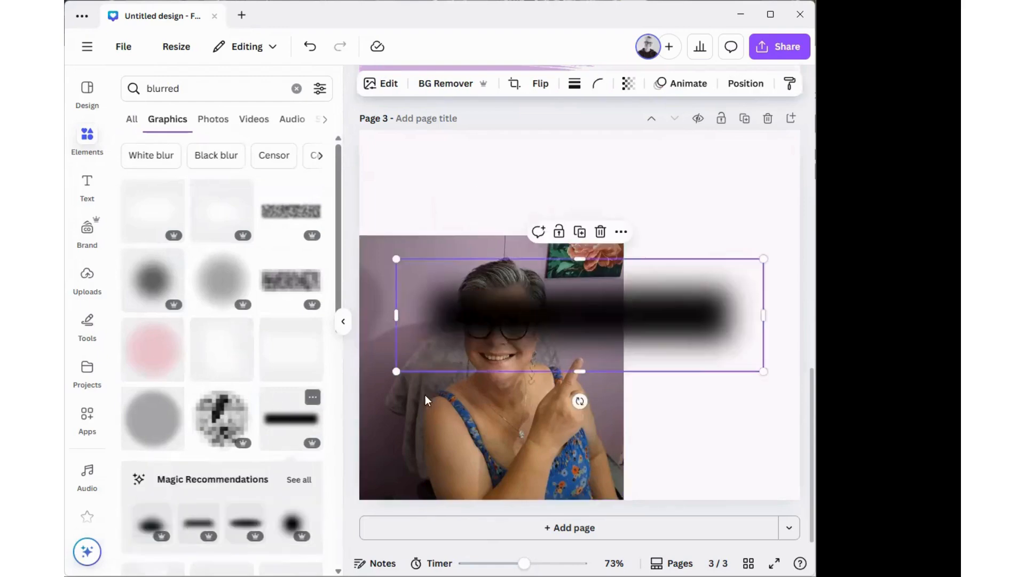
left_click_drag(607, 312, 561, 217)
Set the page 3 background to the near-black #151515 sampled from the blurred bar with the eyedropper
left_click(789, 188)
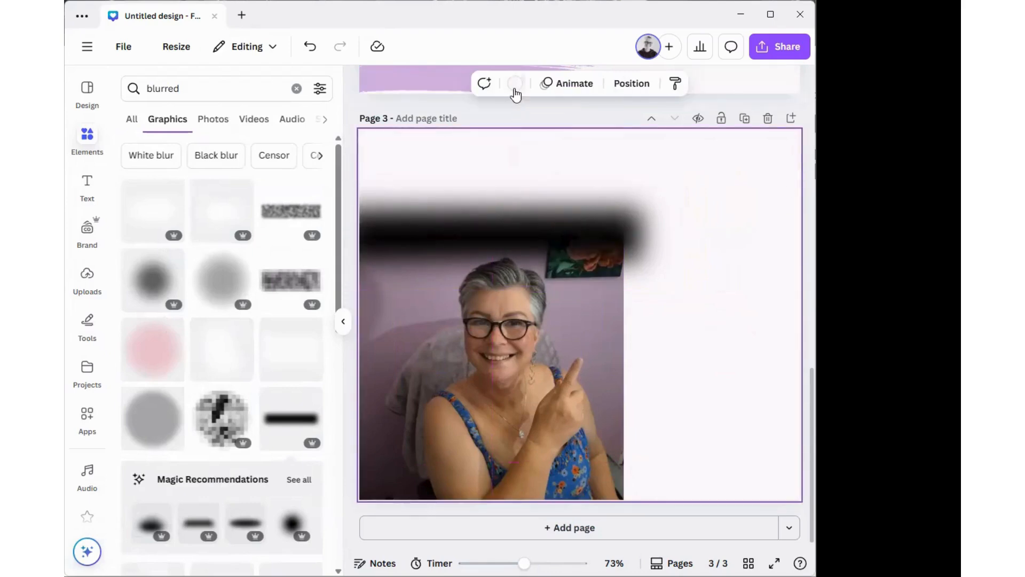
left_click(513, 84)
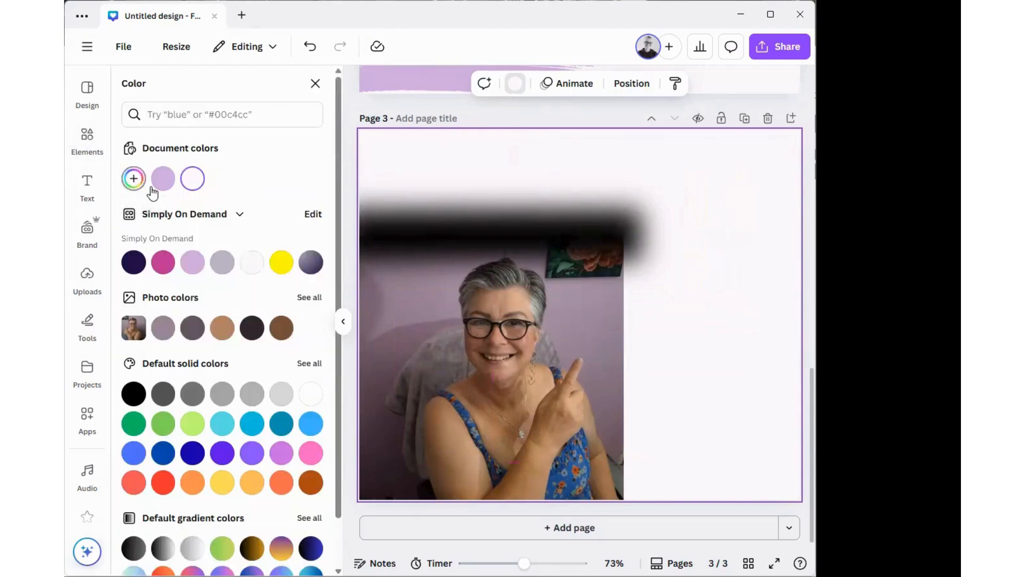
left_click(134, 178)
left_click(300, 351)
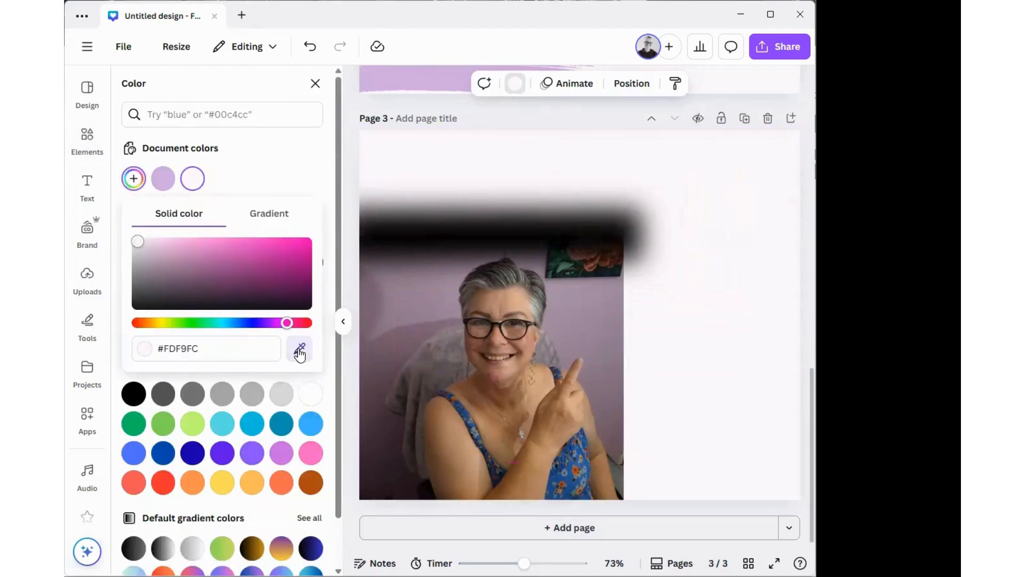
left_click(418, 229)
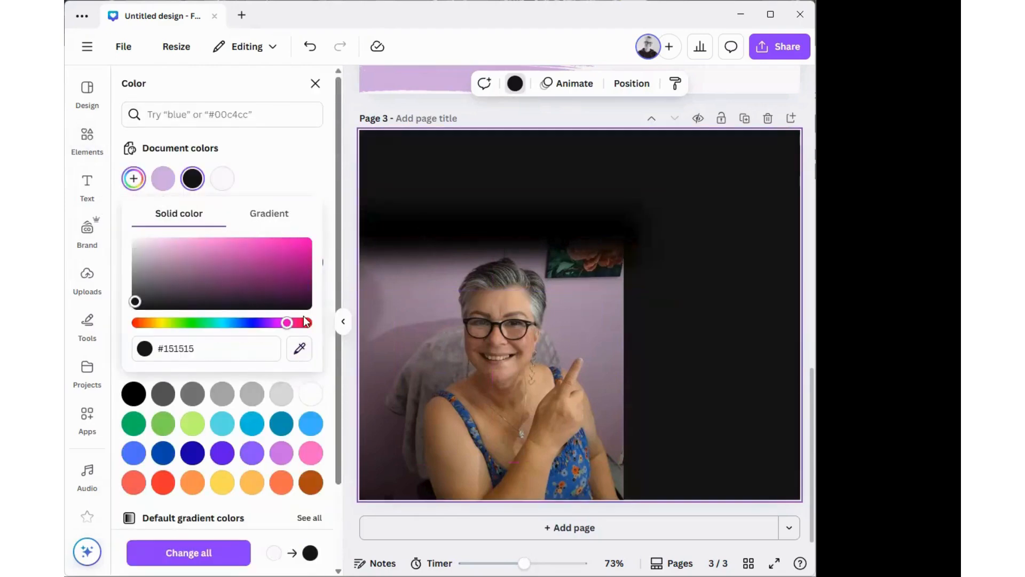
left_click(286, 175)
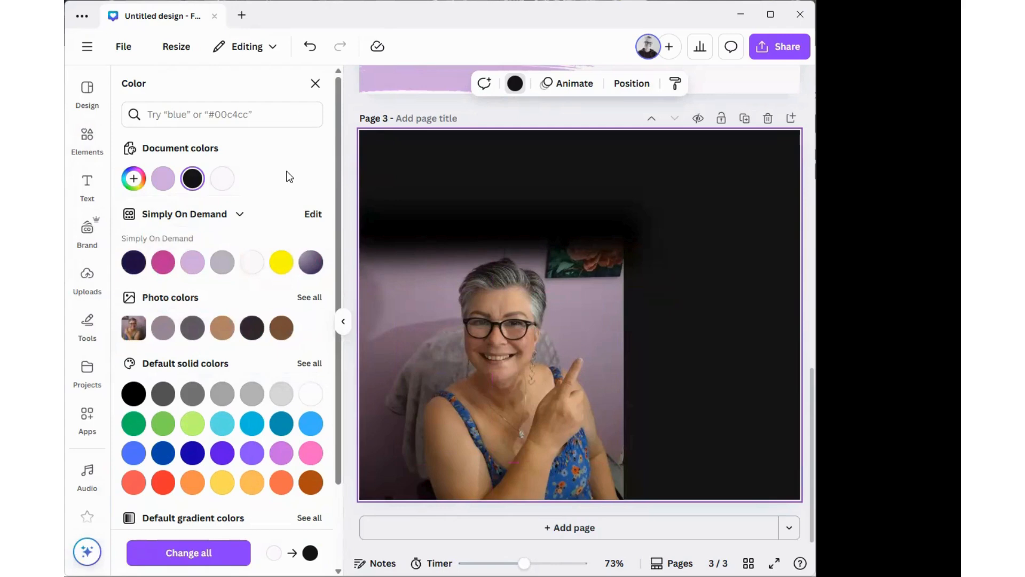
left_click_drag(386, 223, 512, 228)
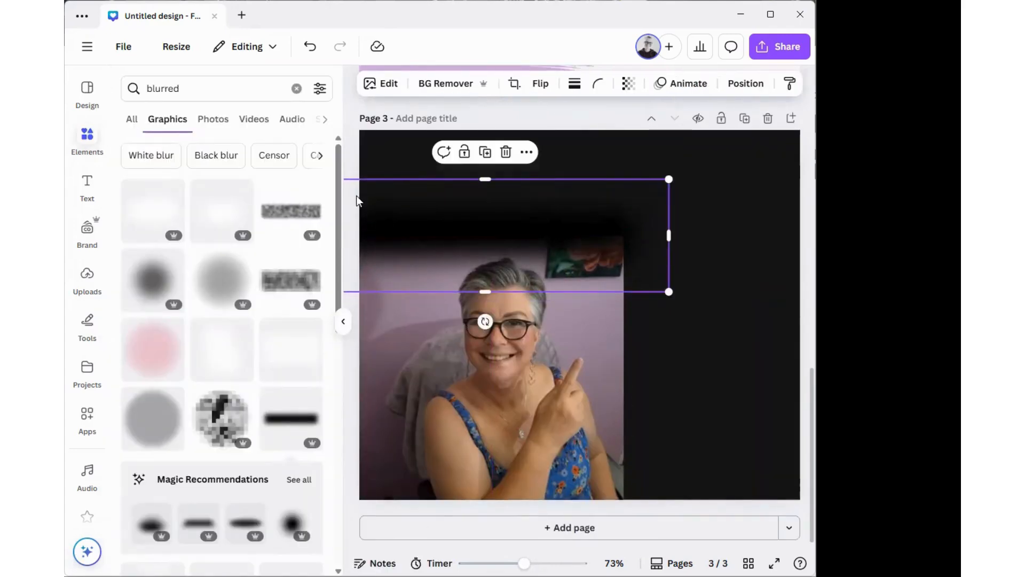
left_click(356, 120)
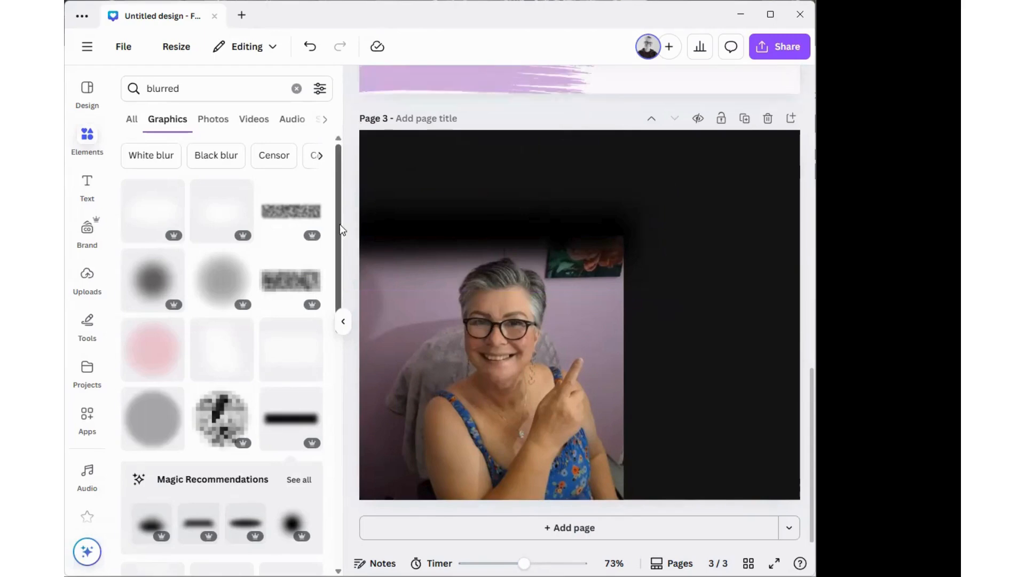
left_click(343, 321)
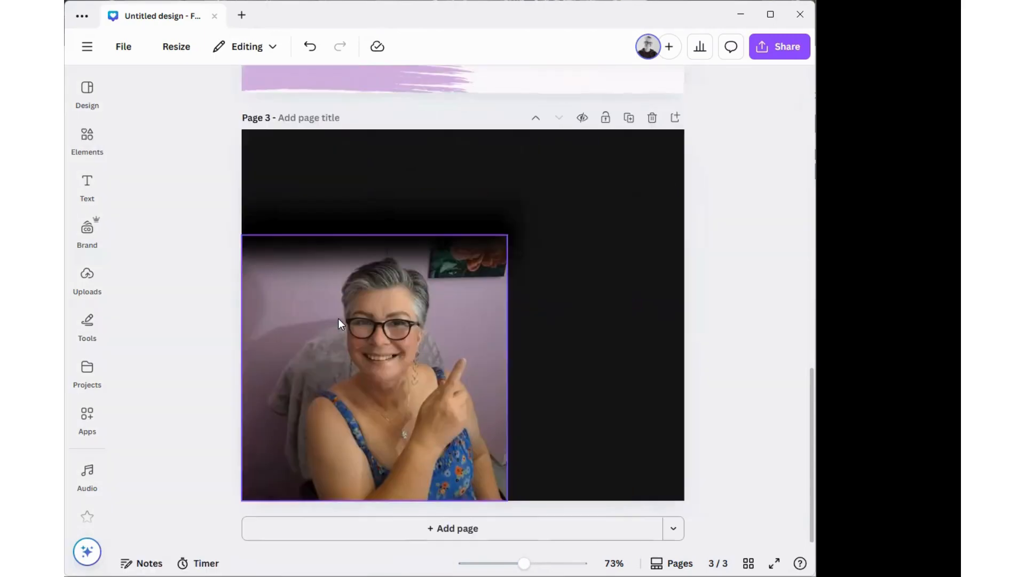
Delete the page 3 background colour and move the blurred bar slightly higher along the photo's top edge
left_click(312, 250)
left_click(634, 270)
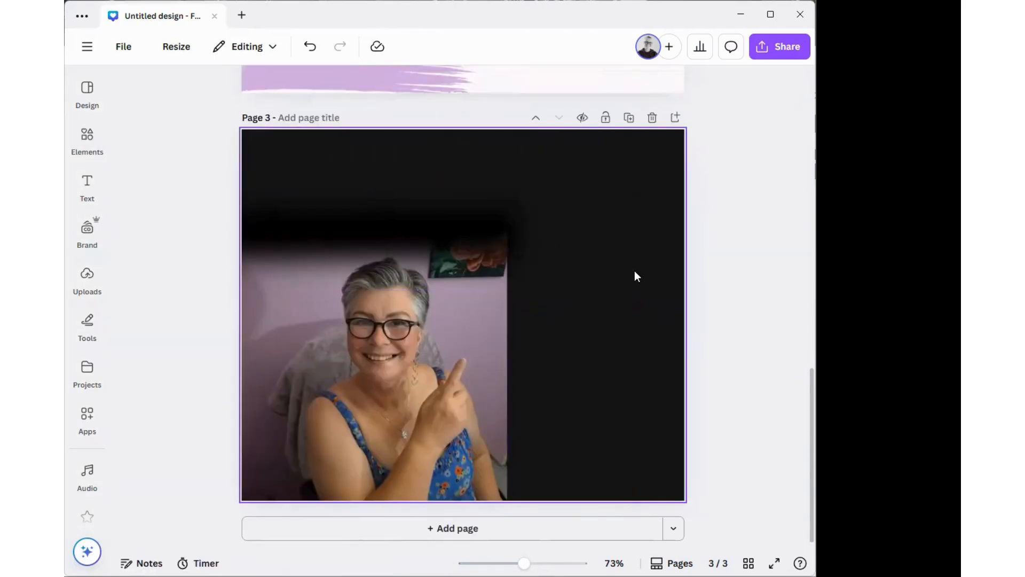
key("Delete")
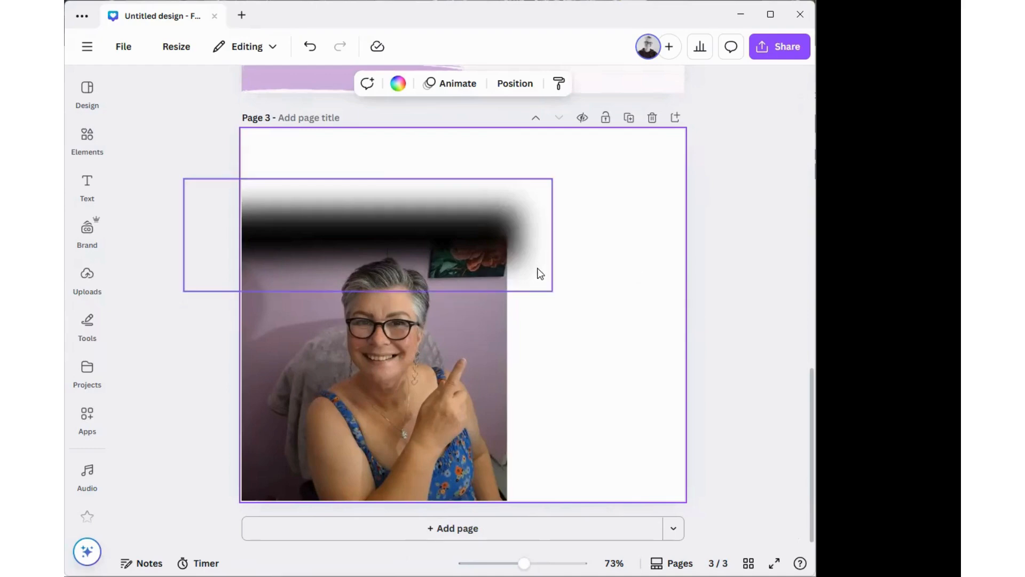
left_click_drag(394, 226, 401, 213)
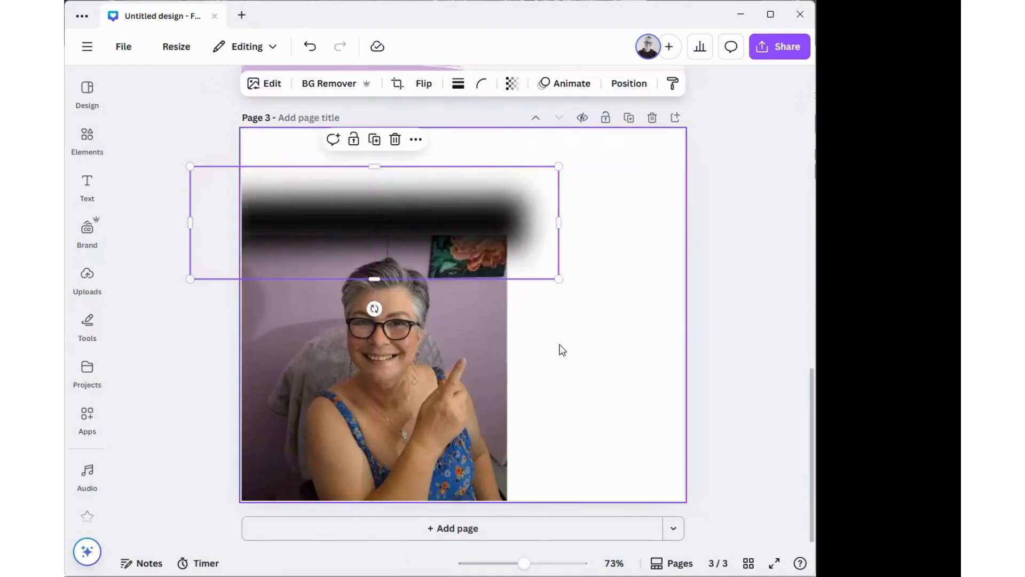
Move the black blurred bar slightly lower over the top edge of the page 3 photo
left_click_drag(391, 227, 415, 240)
Add the tall potted plant photo from the brand kit's photos to page 2
scroll(607, 364, "up", 6)
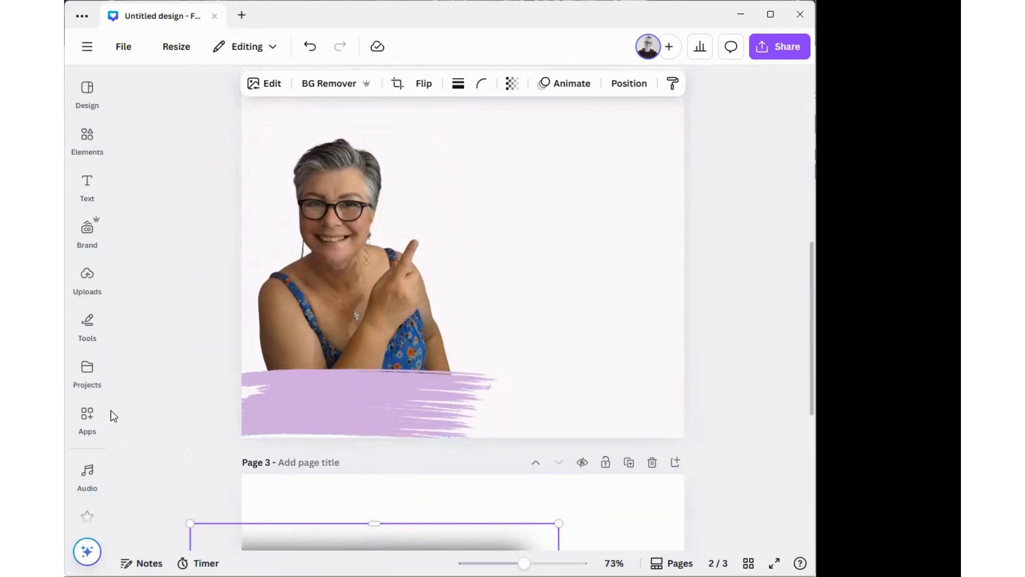
left_click(88, 231)
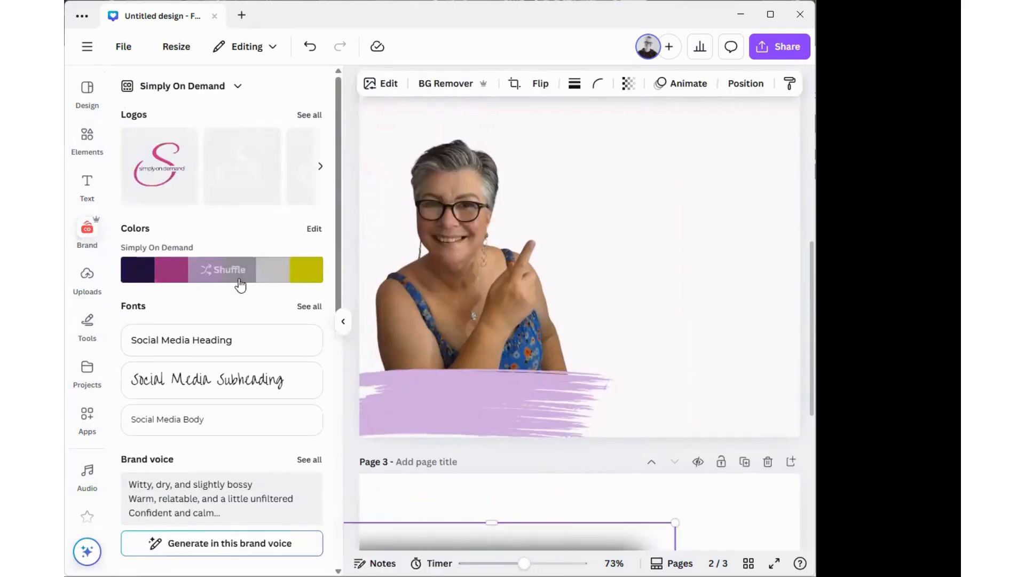
scroll(238, 283, "down", 6)
left_click(311, 237)
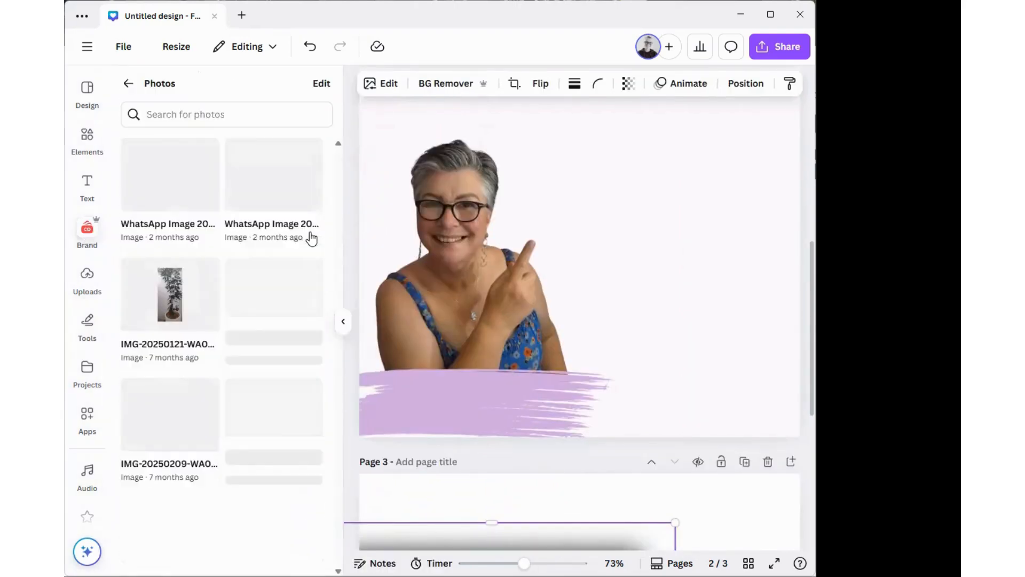
left_click(167, 296)
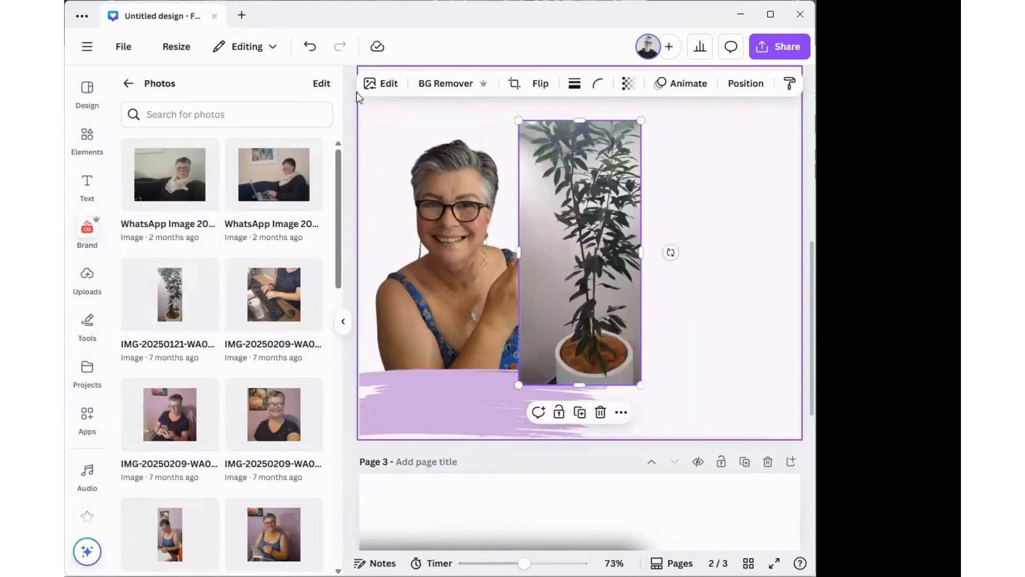
left_click(343, 321)
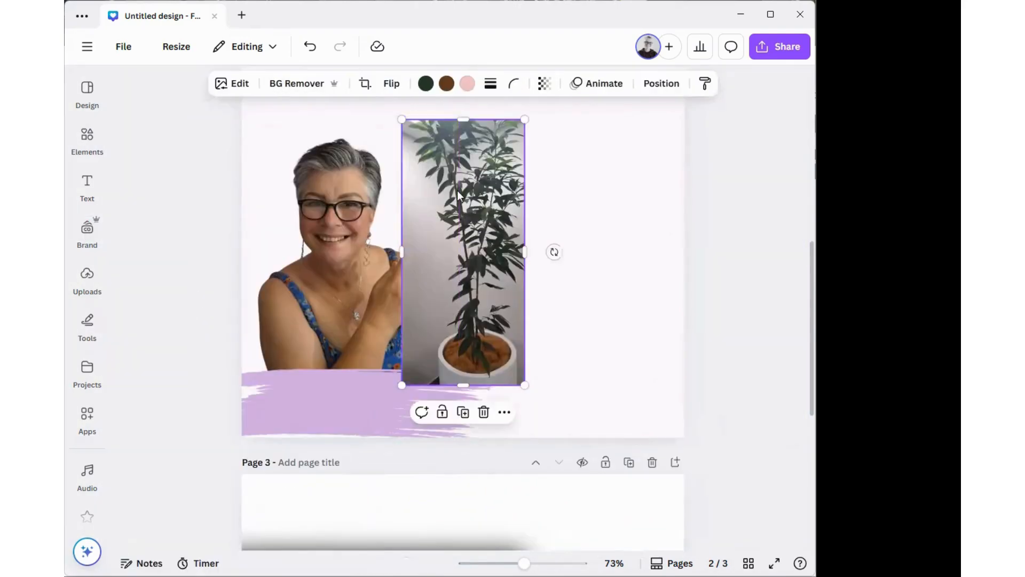
Remove the plant photo's background, enlarge it to about 340 × 736 px and place it partly off page 2's left edge, flush with the top
left_click(277, 83)
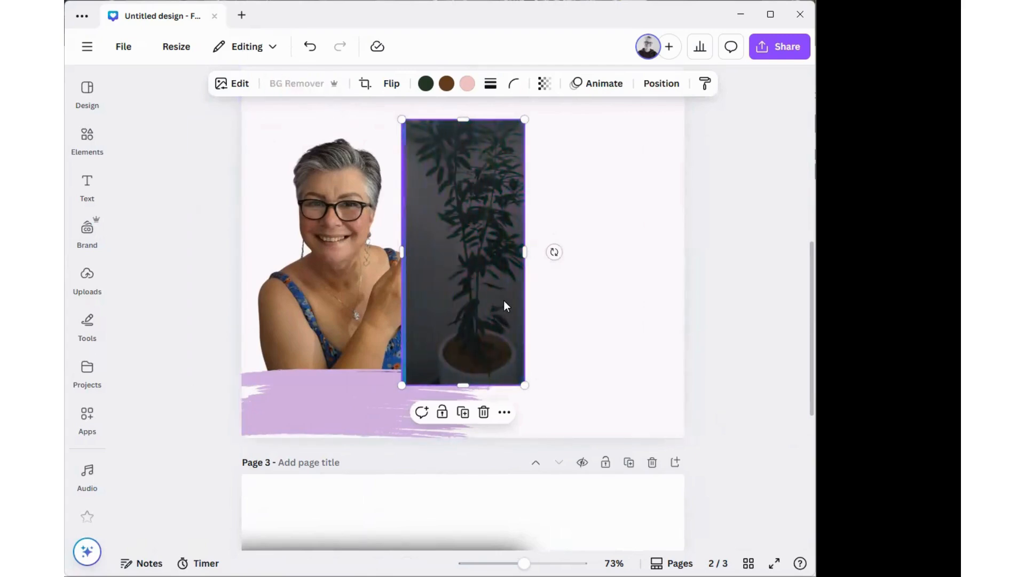
left_click_drag(426, 315, 212, 340)
left_click_drag(302, 403, 347, 398)
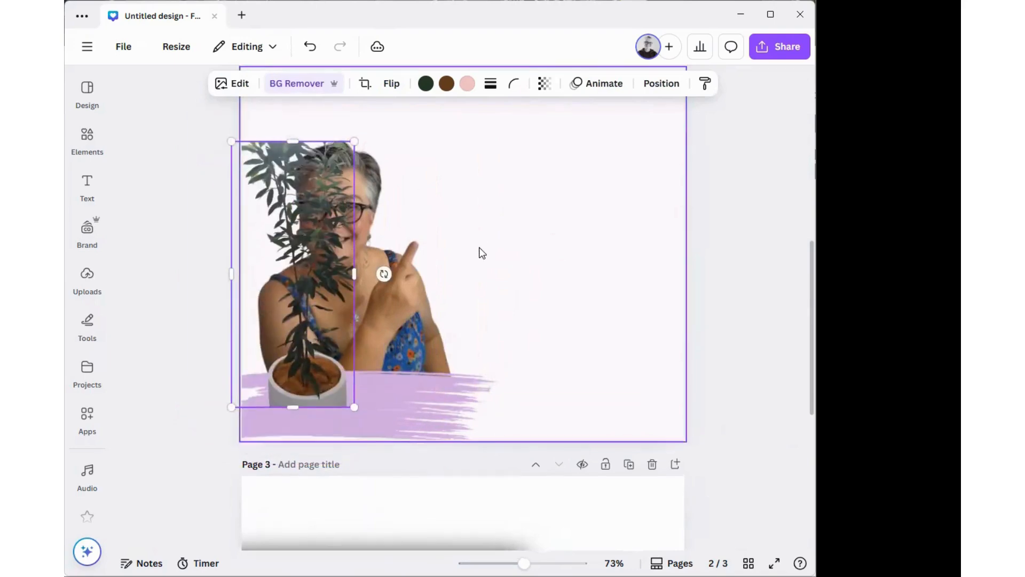
scroll(350, 160, "up", 2)
left_click_drag(356, 200, 403, 126)
left_click_drag(329, 191, 269, 202)
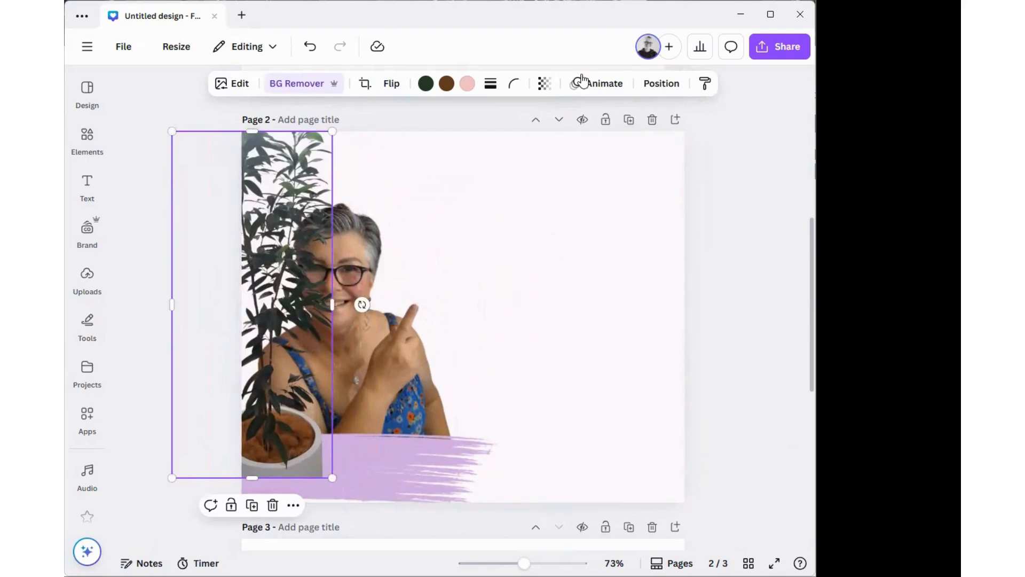
Send the plant to the back, behind the portrait and the purple brush stroke on page 2, and deselect it
left_click(661, 83)
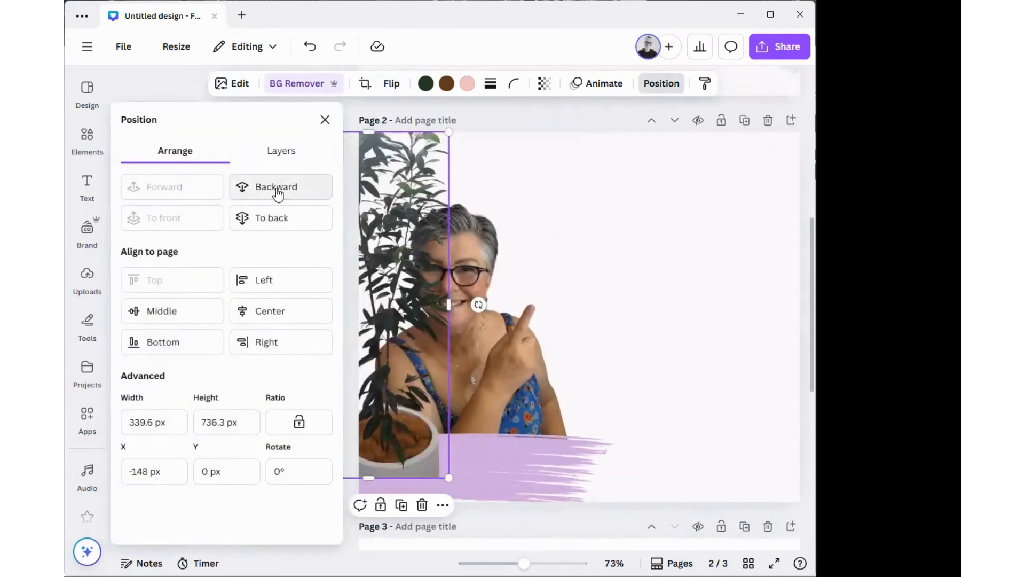
left_click(276, 219)
left_click(325, 120)
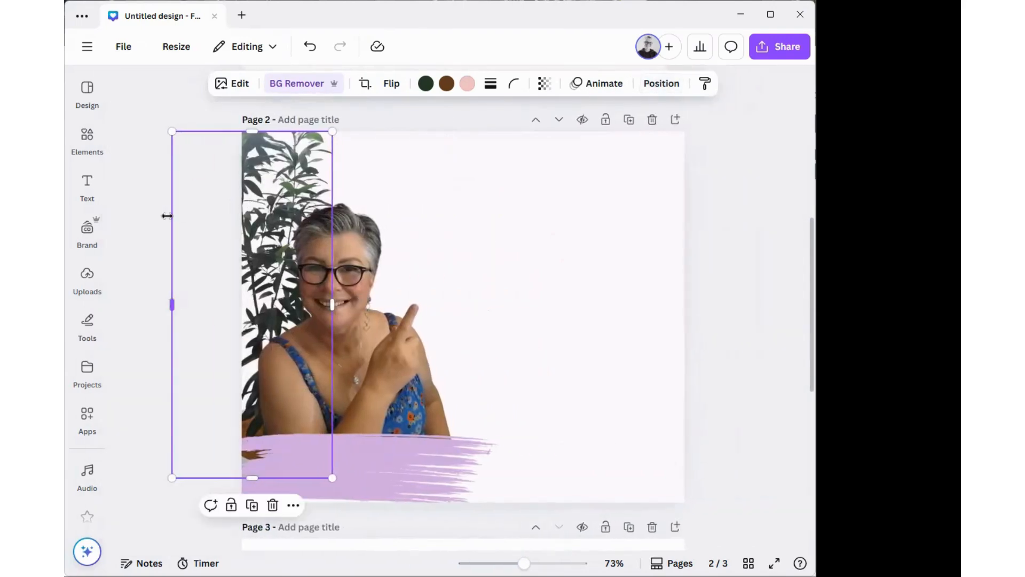
left_click(144, 213)
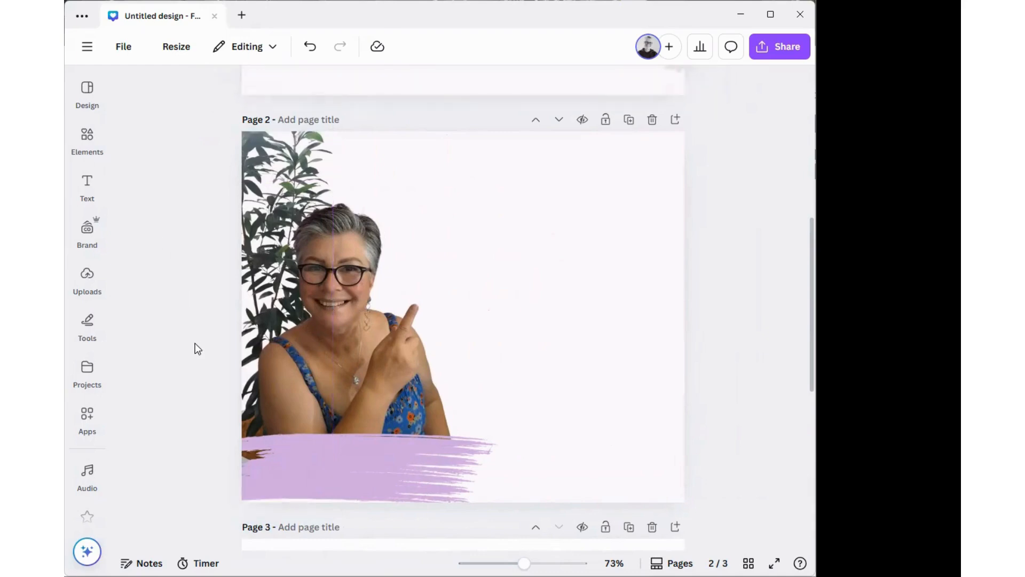